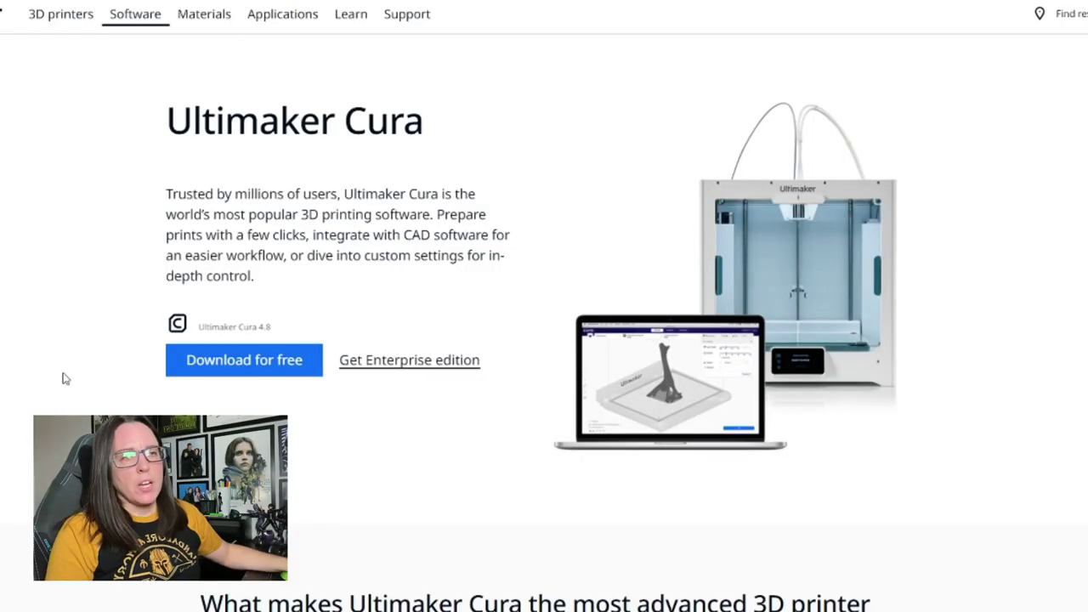
Step: Check the Cura 4.8 operating-system download choices, then close them and scroll the page
left_click(260, 369)
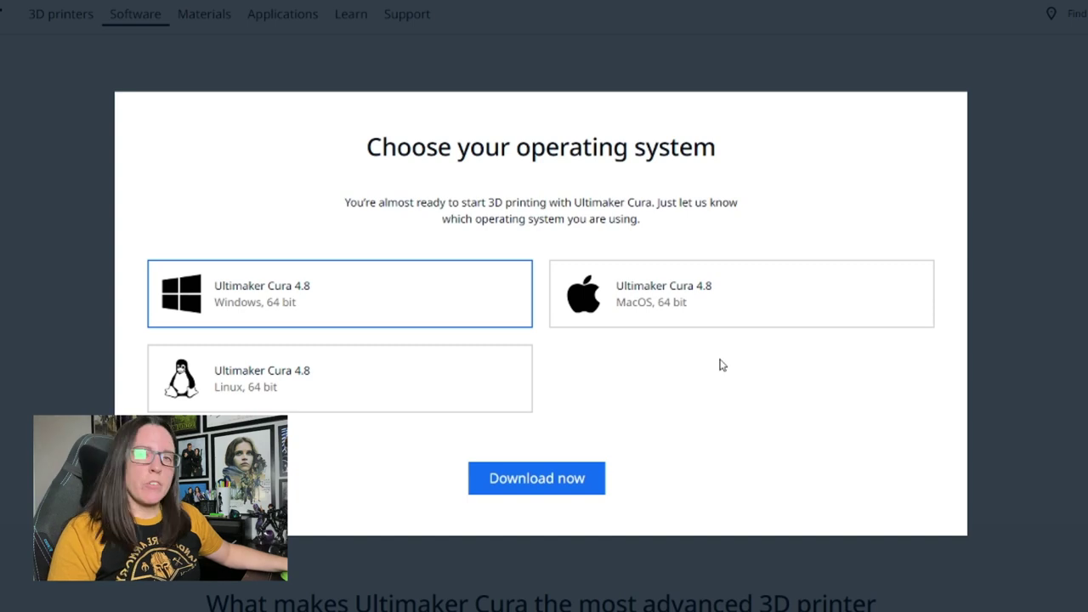
left_click(1004, 129)
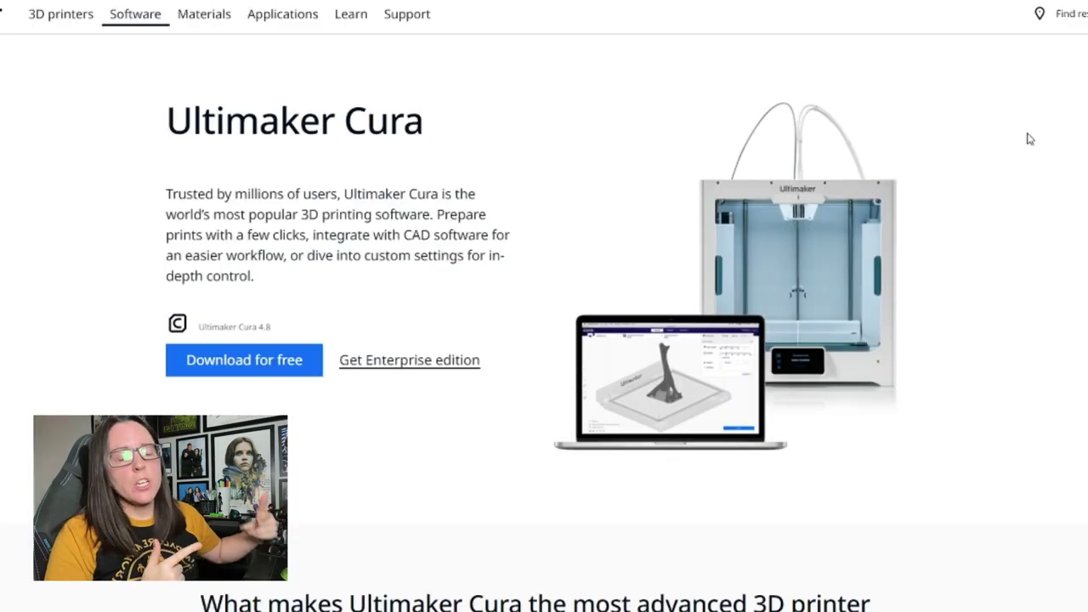
scroll(1003, 130, "down", 3)
scroll(1003, 129, "down", 1)
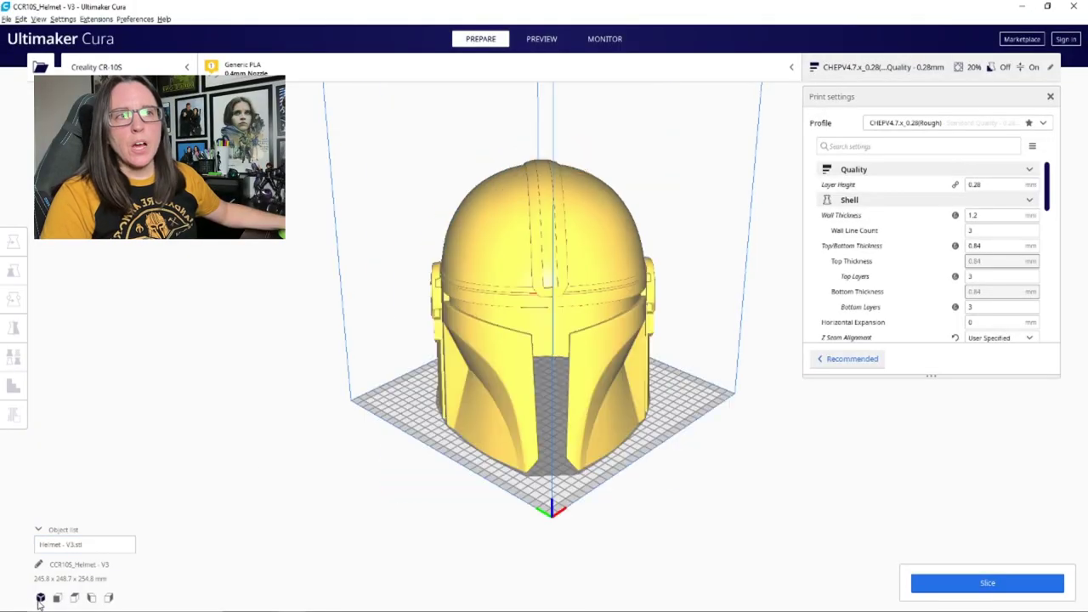
Step: Orbit low, select the Helmet - V3 model and test-drag a snap-rotation ring
scroll(557, 443, "up", 5)
right_click_drag(557, 444, 553, 418)
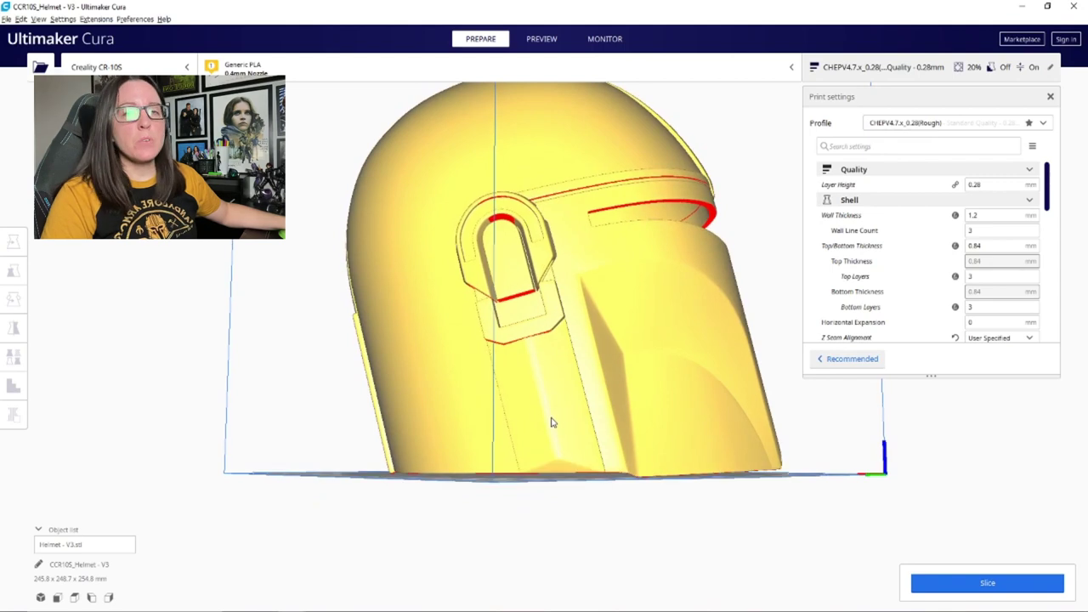
left_click(562, 346)
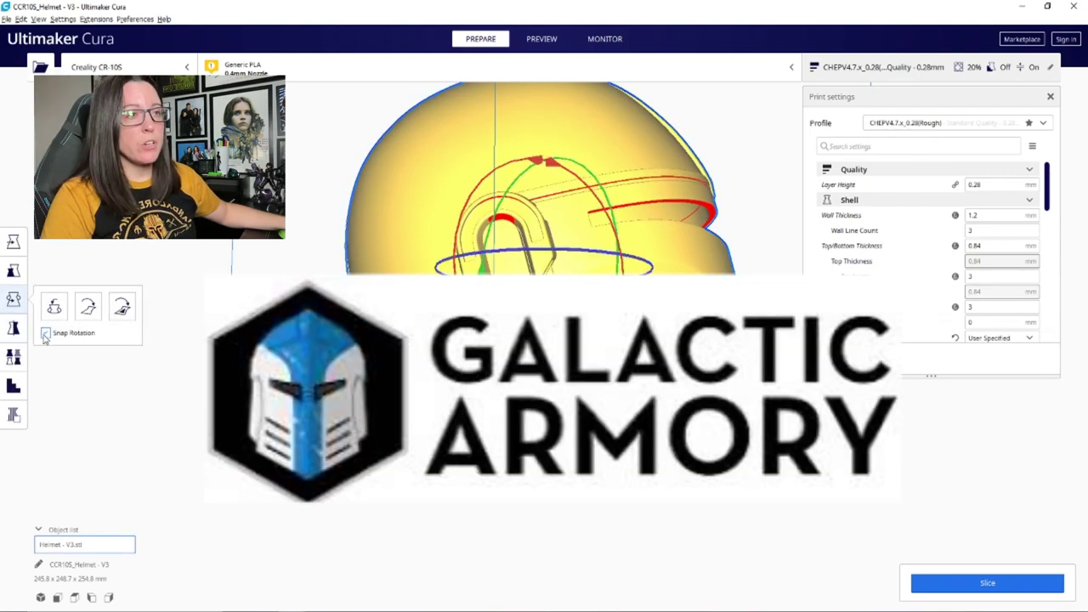
mouse_move(538, 158)
left_mouse_down()
mouse_move(476, 204)
mouse_move(538, 153)
left_mouse_up()
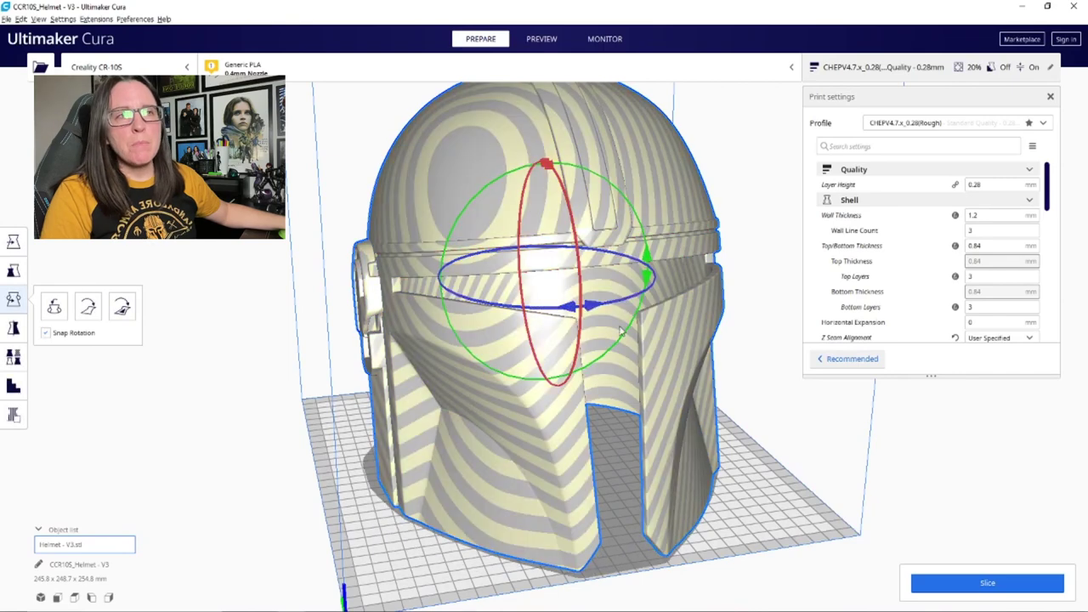
Step: Tilt the helmet freely to about -54°, making it 245.8 x 248.7 x 254.8 mm
right_click_drag(425, 432, 611, 412)
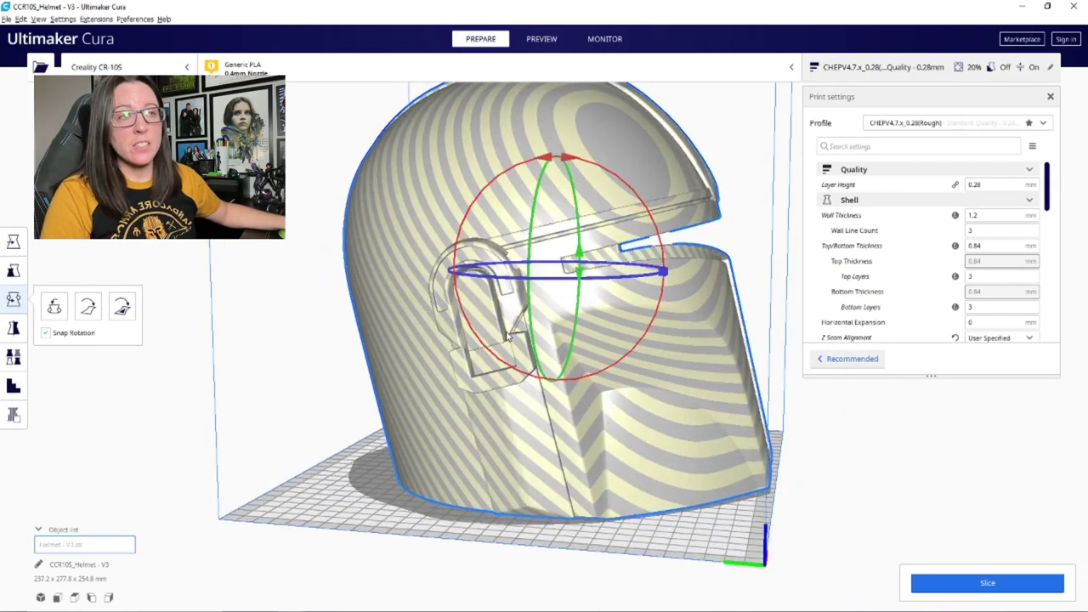
right_click_drag(542, 364, 554, 344)
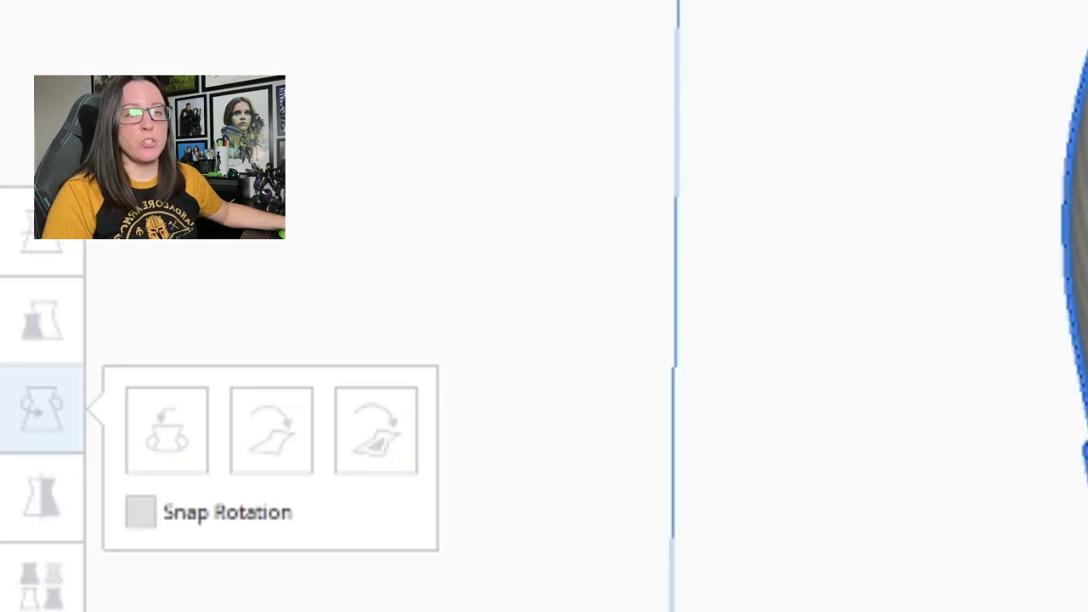
left_click_drag(626, 376, 523, 360)
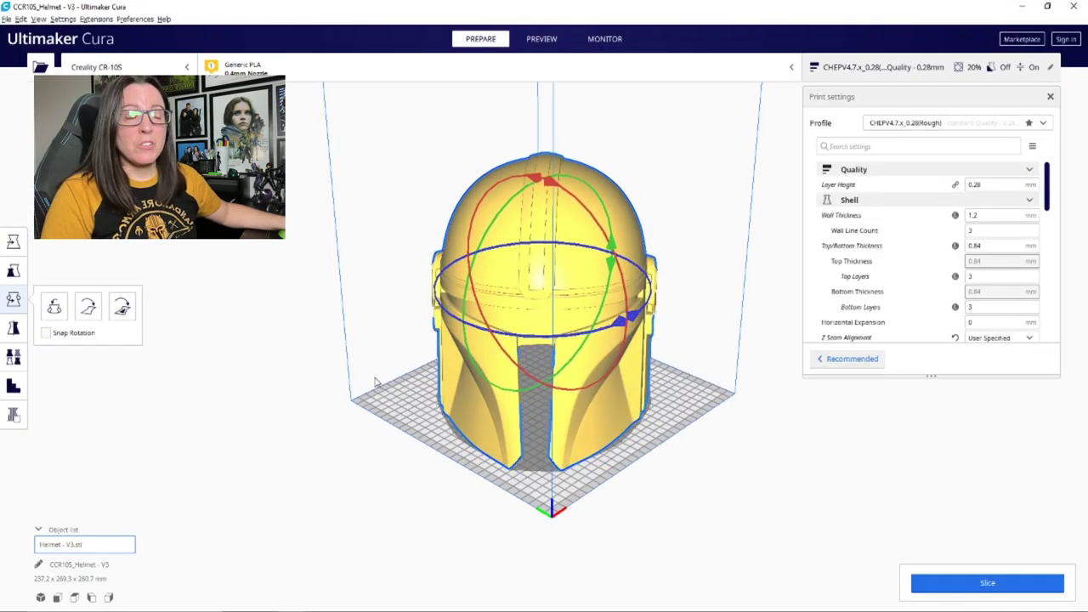
right_click_drag(417, 325, 525, 396)
scroll(511, 399, "up", 5)
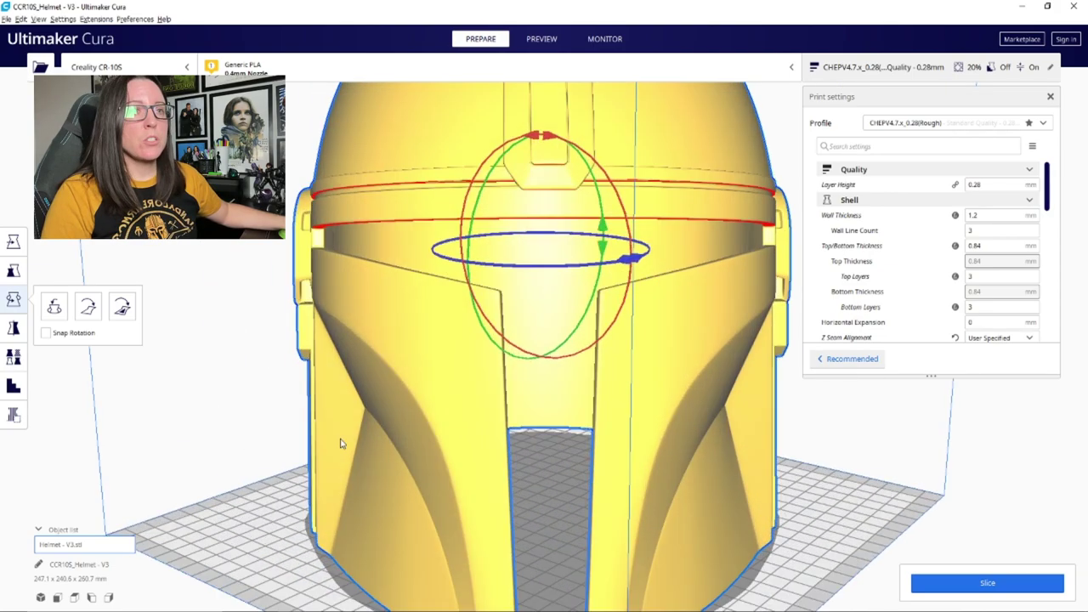
scroll(357, 436, "down", 3)
right_click_drag(375, 429, 361, 449)
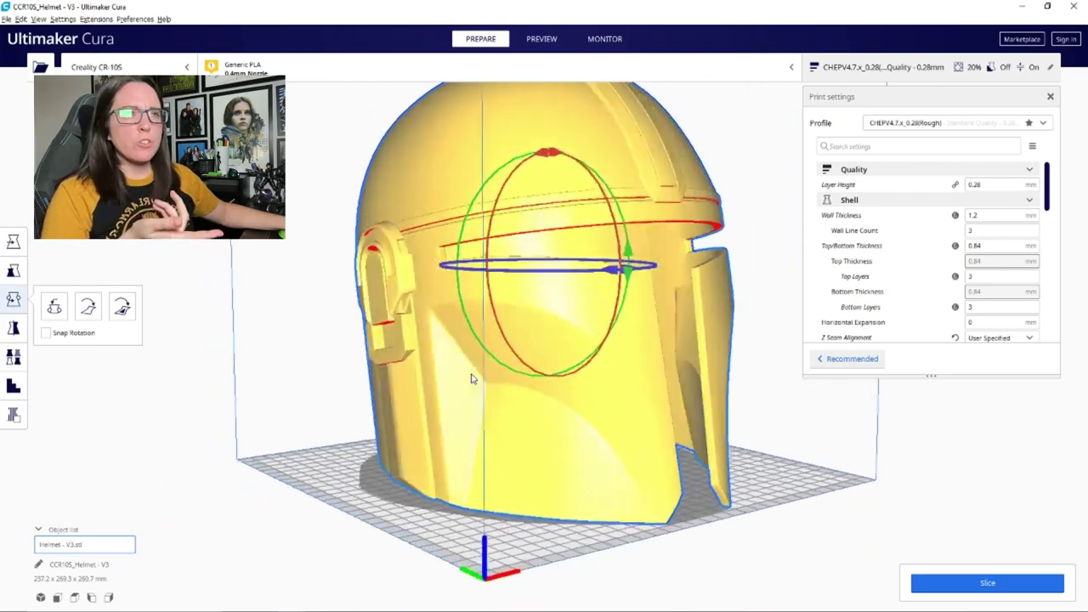
left_click(40, 598)
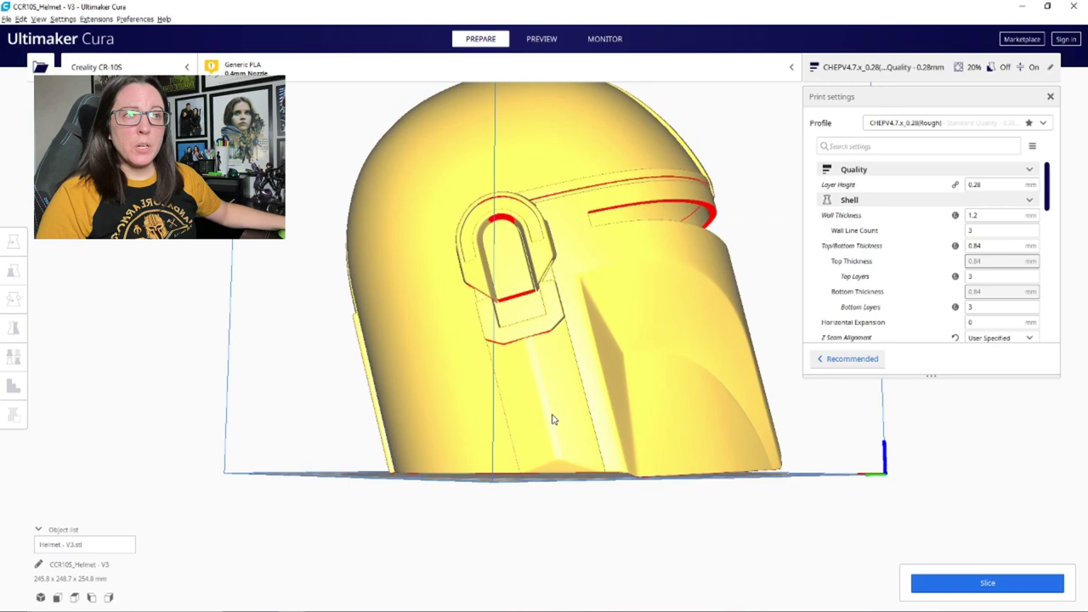
left_click(551, 423)
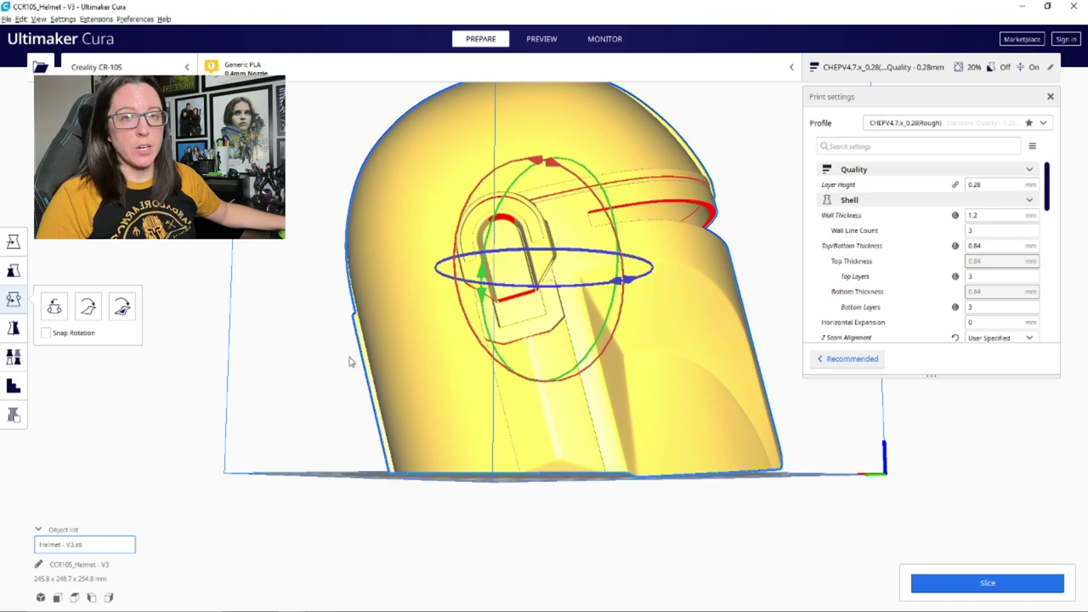
right_click_drag(349, 361, 385, 337)
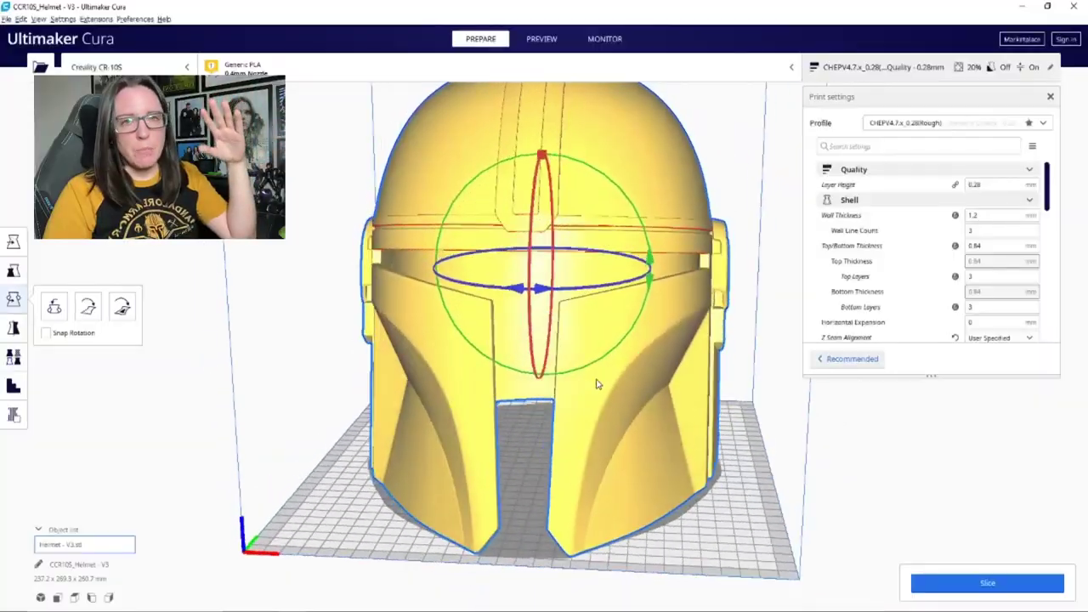
right_click_drag(452, 413, 381, 439)
Step: Reset the camera to the default view of the helmet
left_click(41, 598)
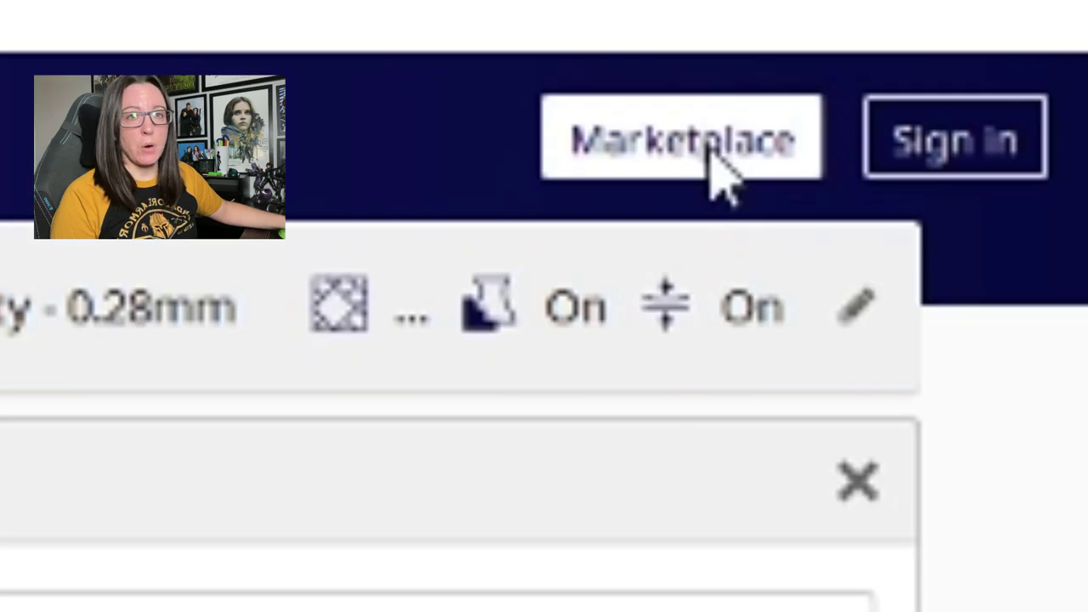
Step: Find Custom Supports among the Marketplace plugins and open its details to confirm it's installed
left_click(709, 147)
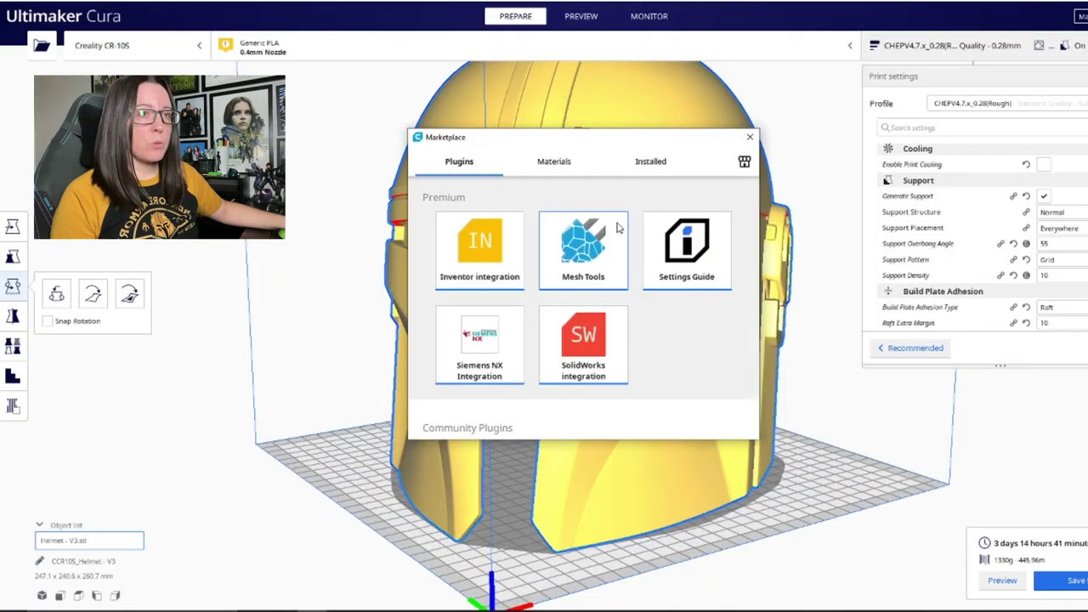
scroll(614, 231, "down", 10)
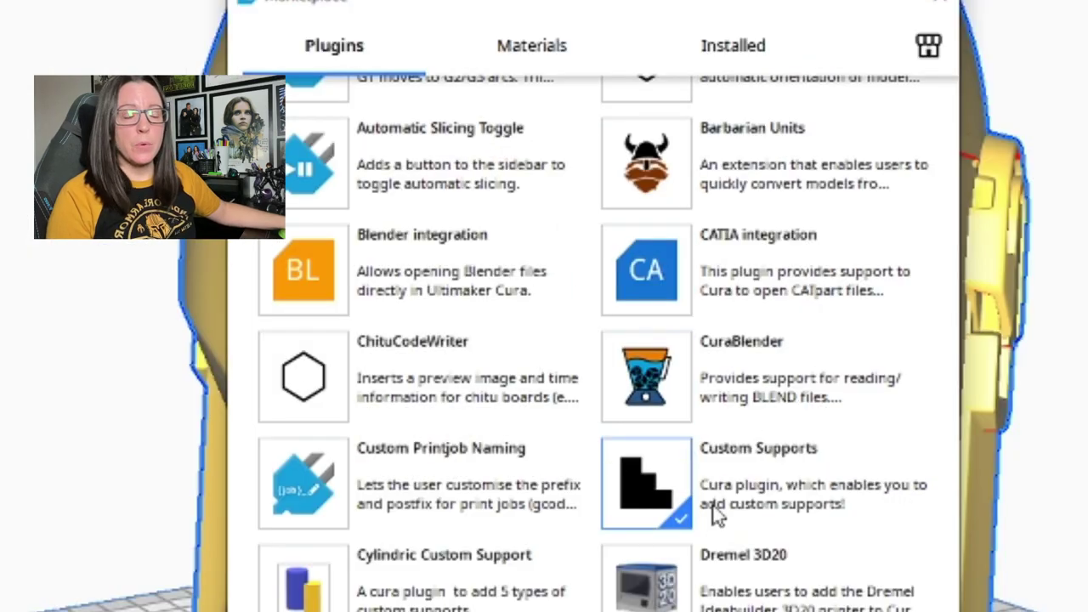
left_click(717, 515)
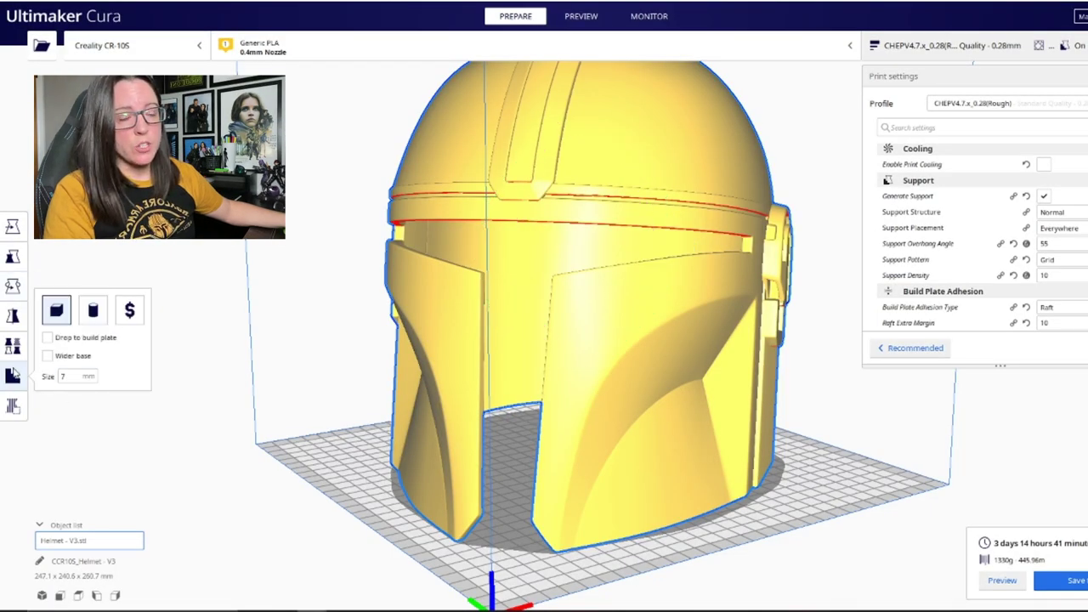
Step: Place a row of support blocks under the ear piece and one inside the helmet rim
left_click(95, 417)
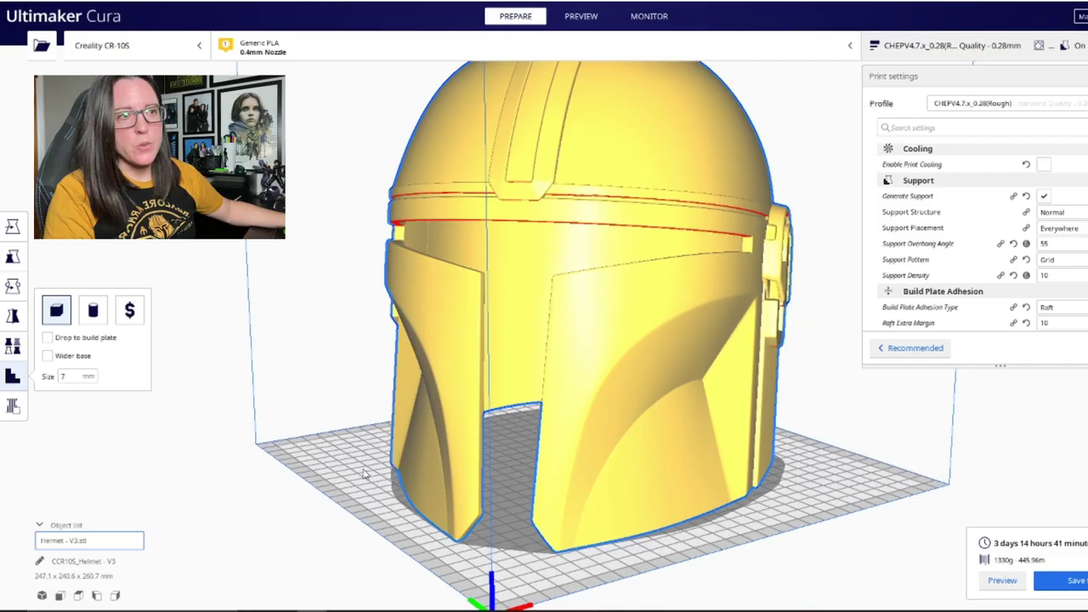
right_click_drag(375, 399, 493, 422)
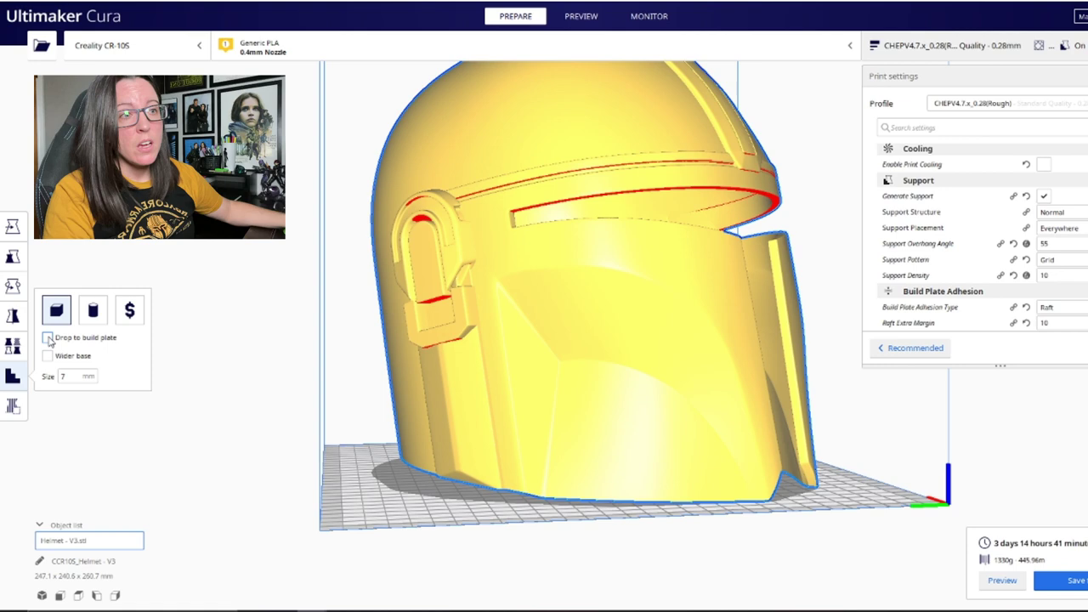
double_click(71, 375)
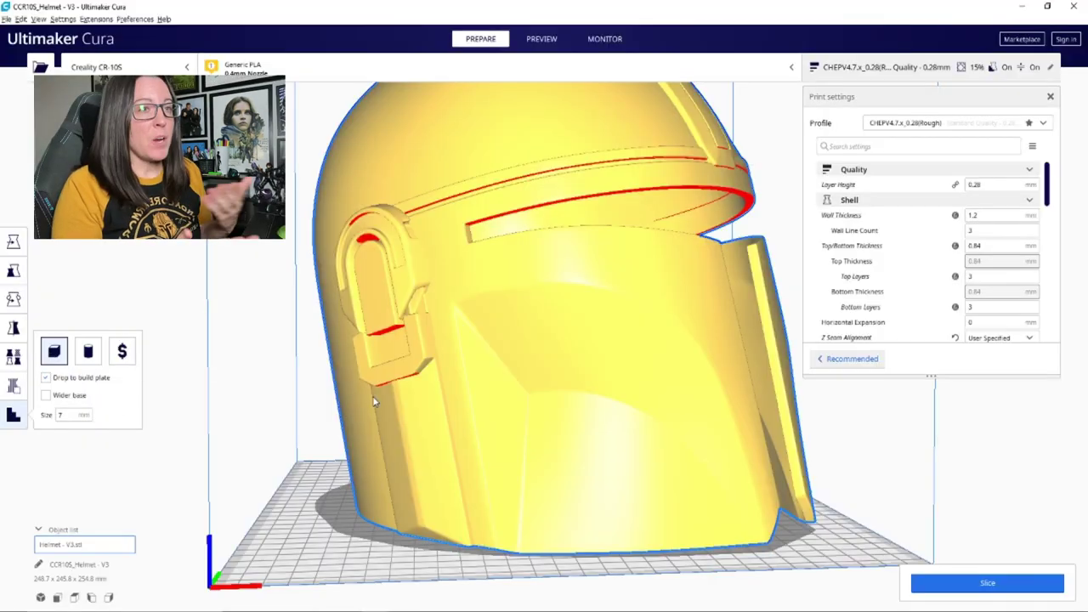
left_click(375, 388)
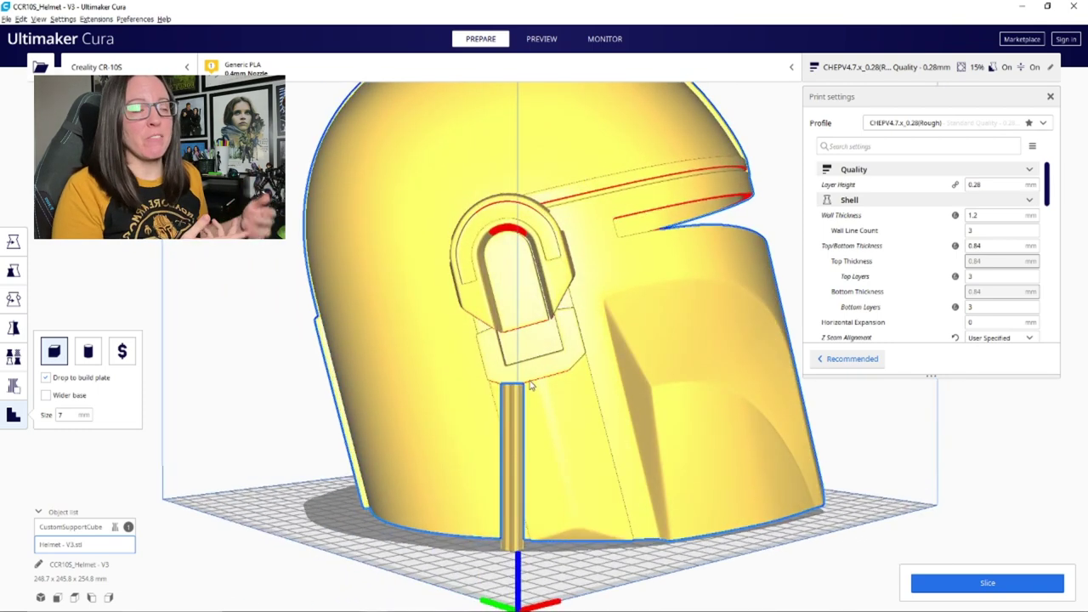
left_click(529, 391)
left_click(549, 384)
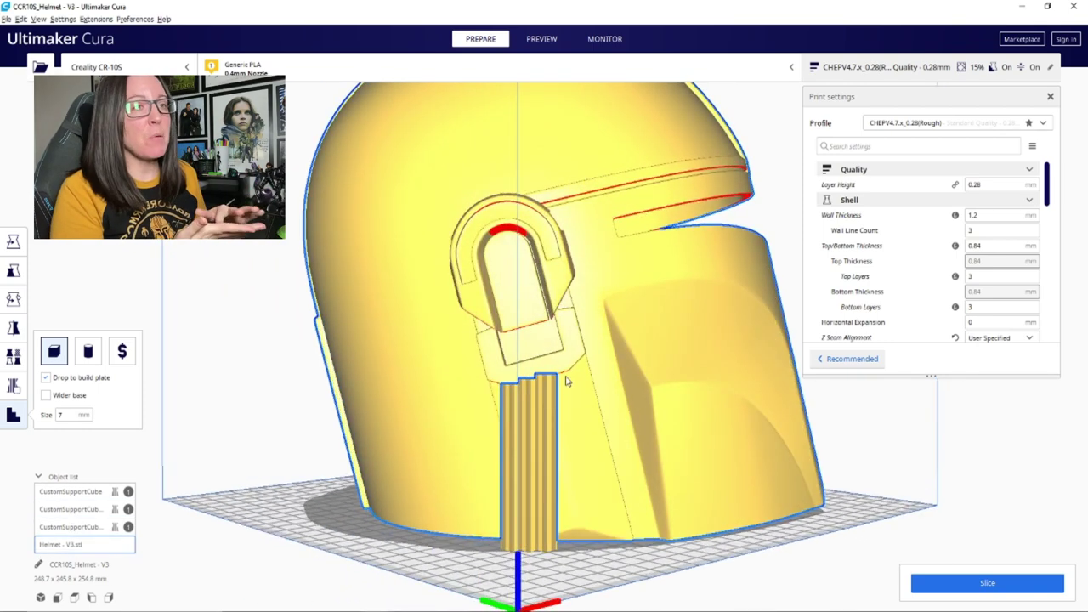
left_click(566, 378)
right_click_drag(544, 427, 577, 394)
left_click(578, 385)
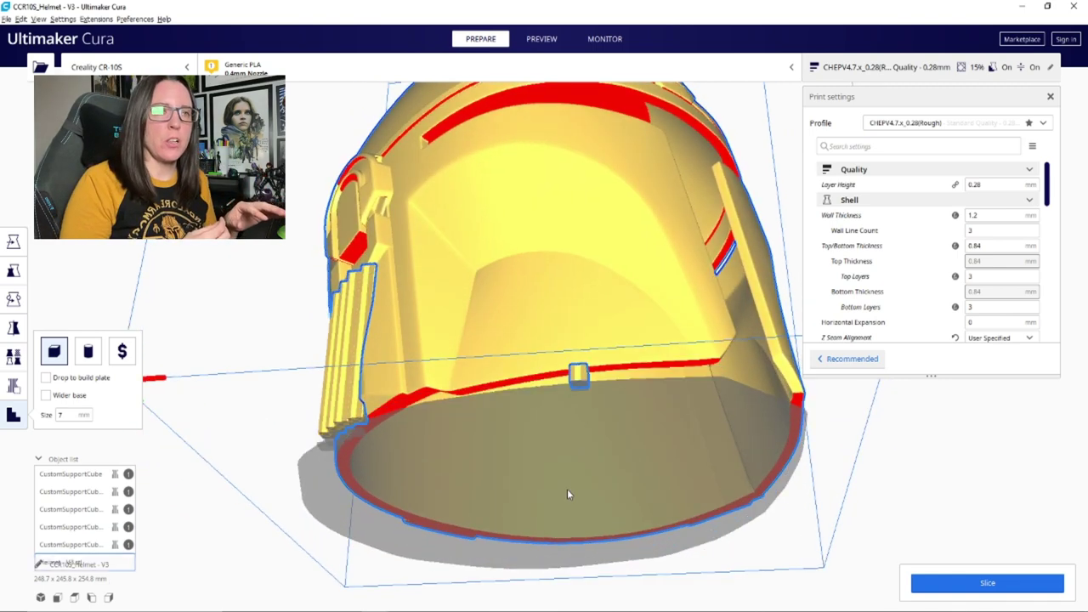
right_click_drag(569, 499, 552, 411)
right_click_drag(575, 536, 577, 497)
left_click(589, 523)
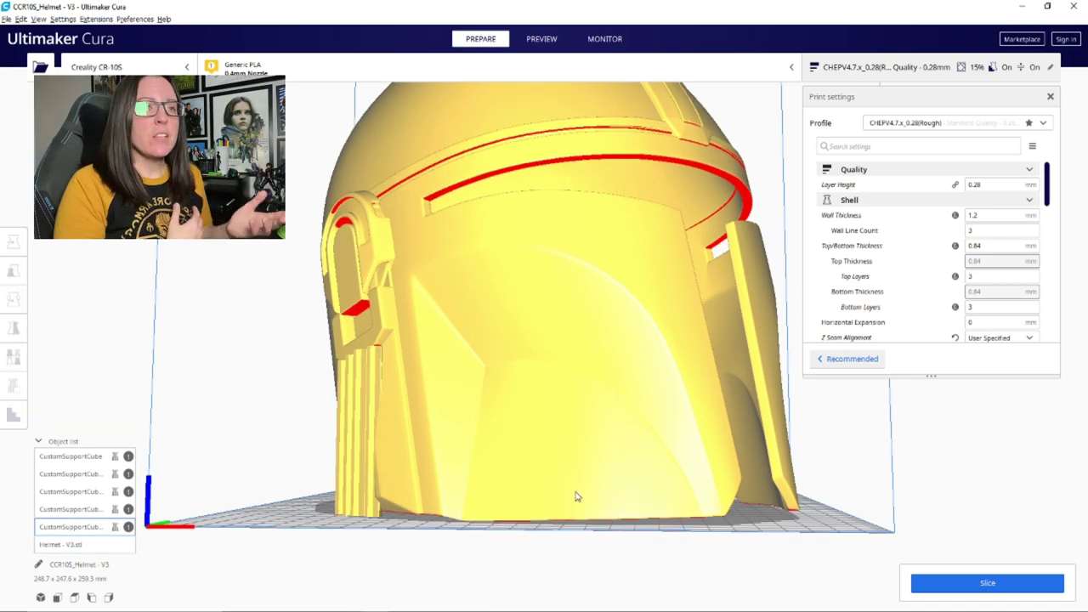
Step: Reselect the helmet and add support blocks along its overhanging rim edge
left_click(582, 287)
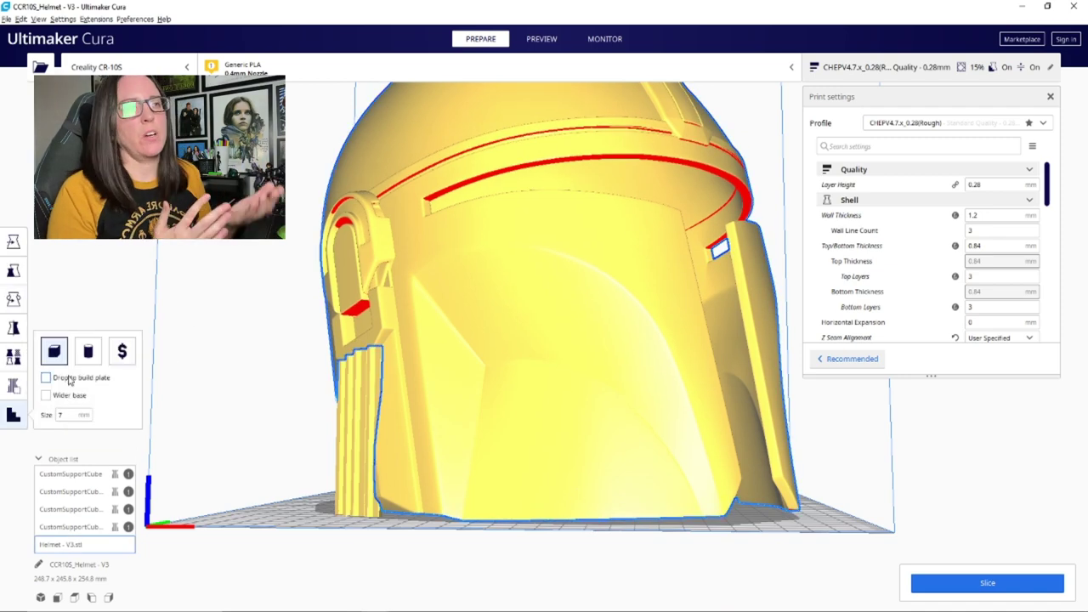
right_click_drag(238, 381, 442, 366)
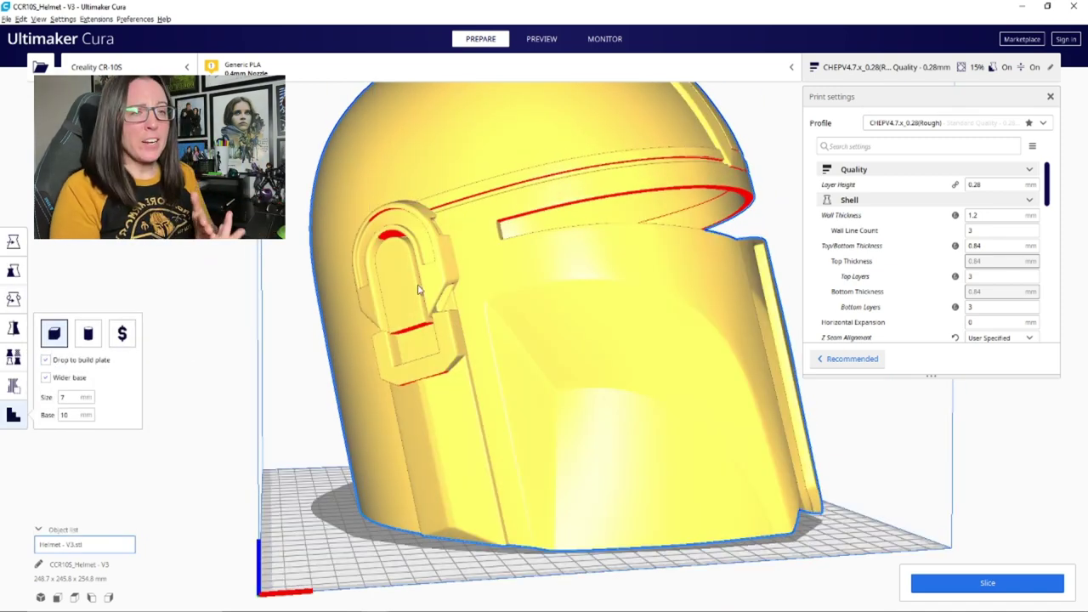
right_click_drag(417, 290, 464, 159)
left_click(468, 352)
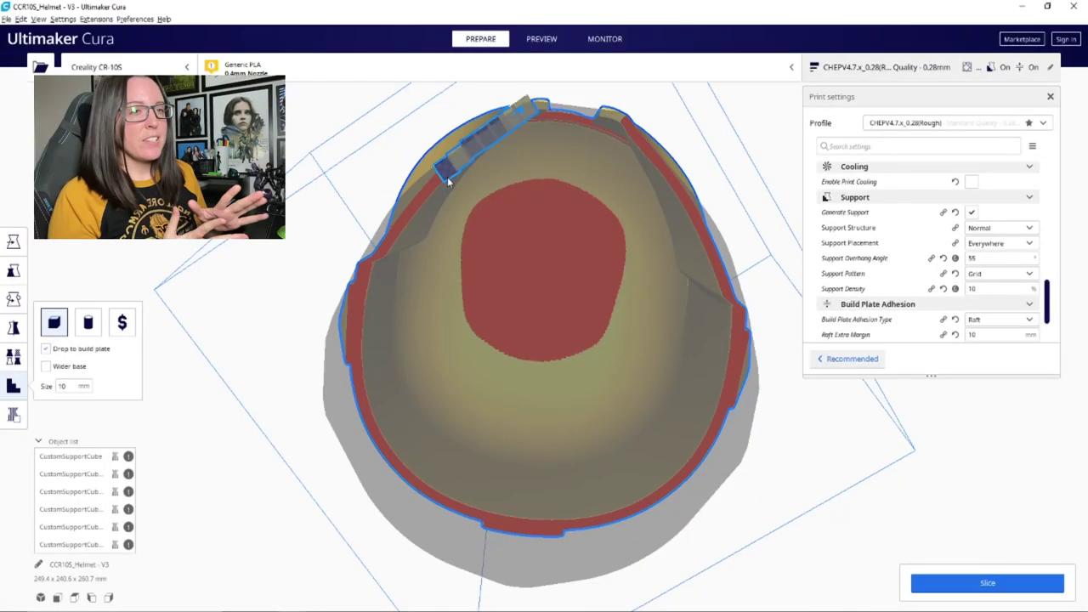
left_click(437, 180)
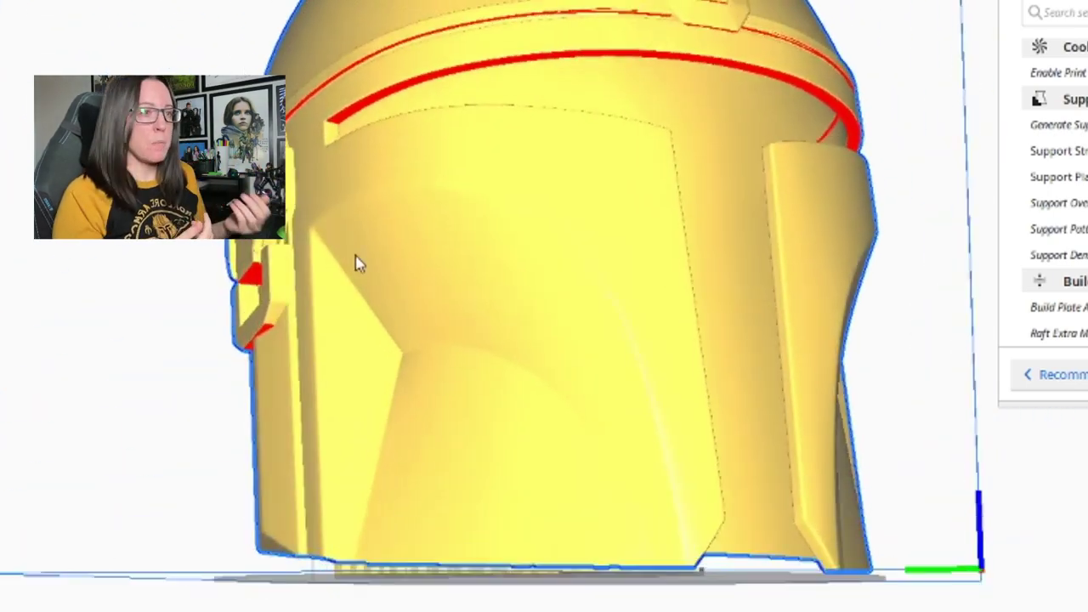
scroll(357, 263, "down", 3)
right_click_drag(403, 277, 533, 329)
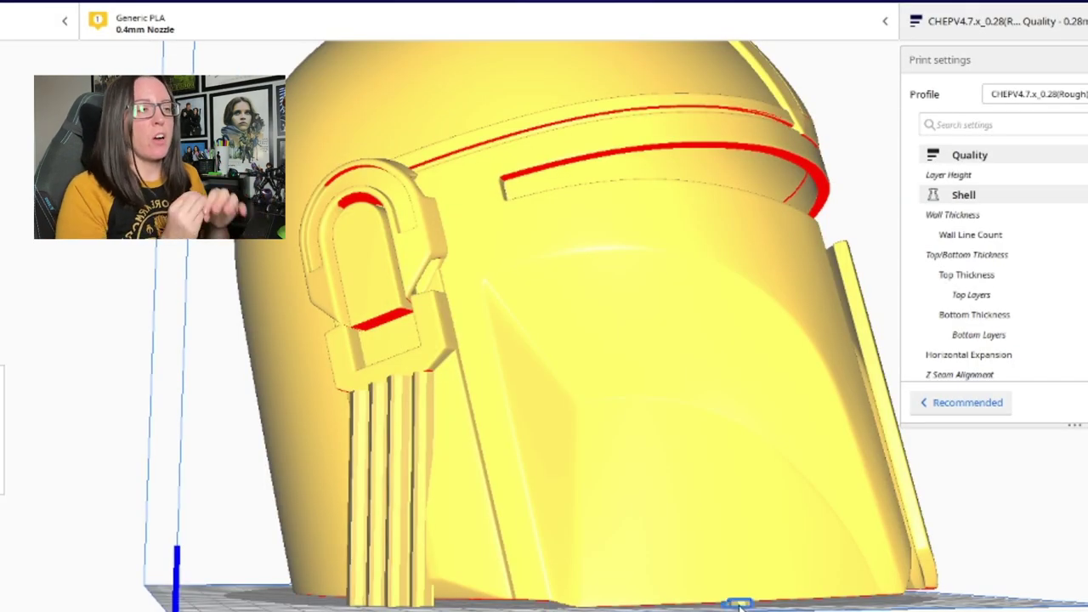
Step: Delete the six misplaced support blocks beside the ear piece
left_click(519, 543)
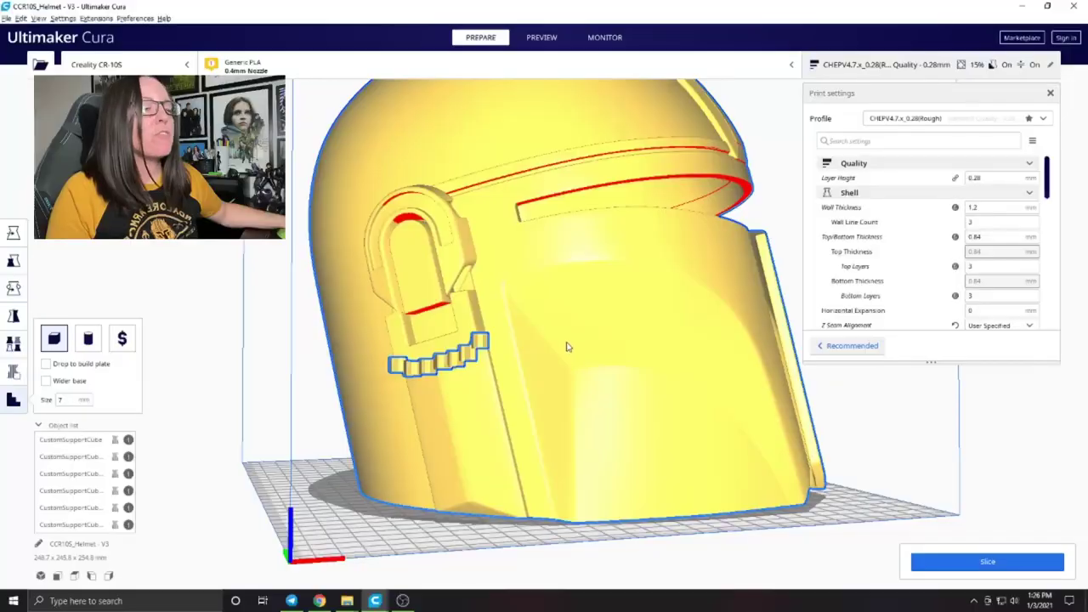
mouse_move(567, 346)
right_mouse_down()
mouse_move(656, 328)
mouse_move(466, 364)
mouse_move(549, 342)
right_mouse_up()
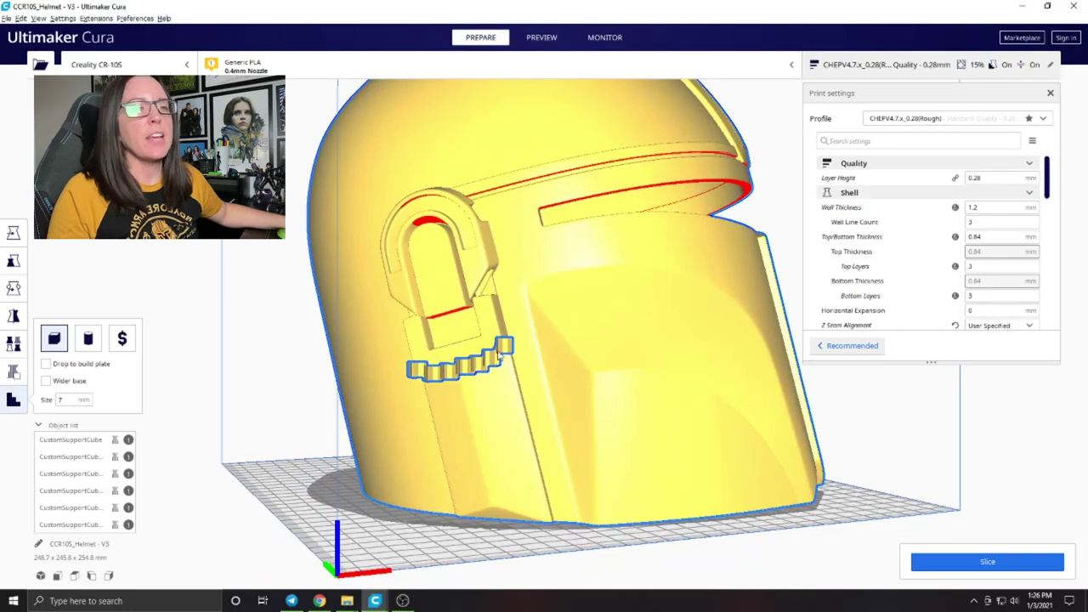
left_click(502, 349)
left_click(500, 354)
left_click(493, 360)
left_click(480, 367)
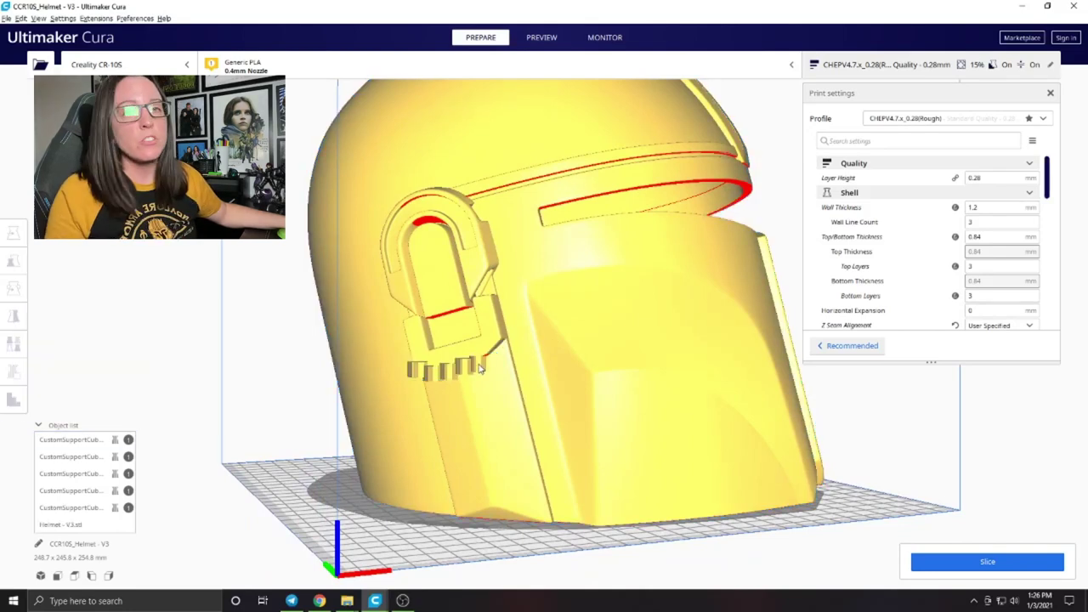
left_click(470, 368)
left_click(455, 370)
left_click(440, 373)
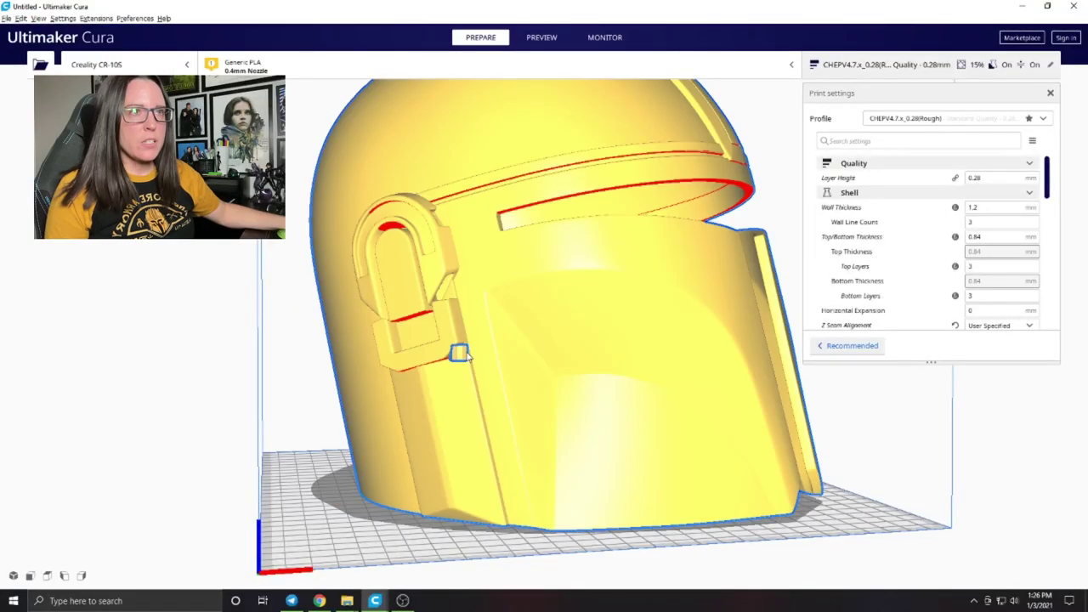
Step: Remove the last stray block and tick Drop to build plate for new blocks
left_click(464, 359)
left_click(464, 357)
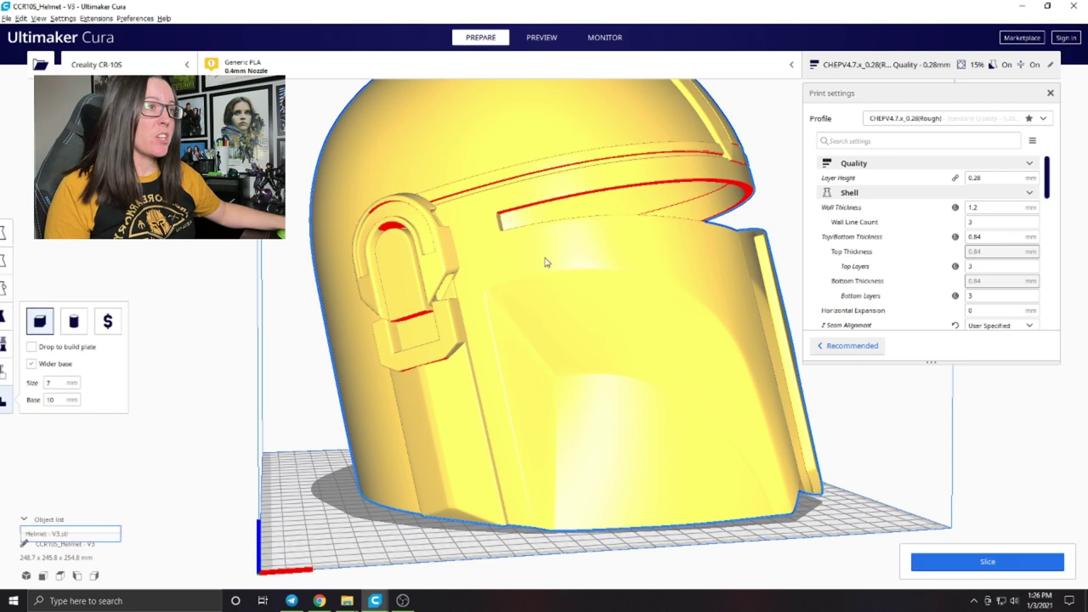
left_click(547, 265)
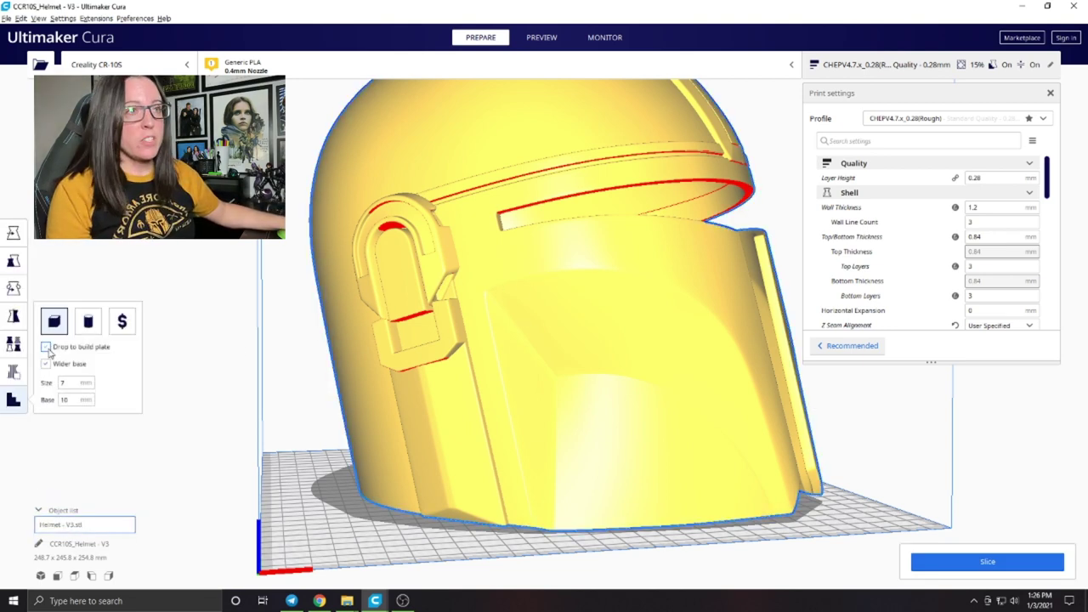
left_click(46, 348)
Step: Add a support block at the helmet's edge and orbit around checking the remaining overhangs
right_click_drag(487, 387, 263, 419)
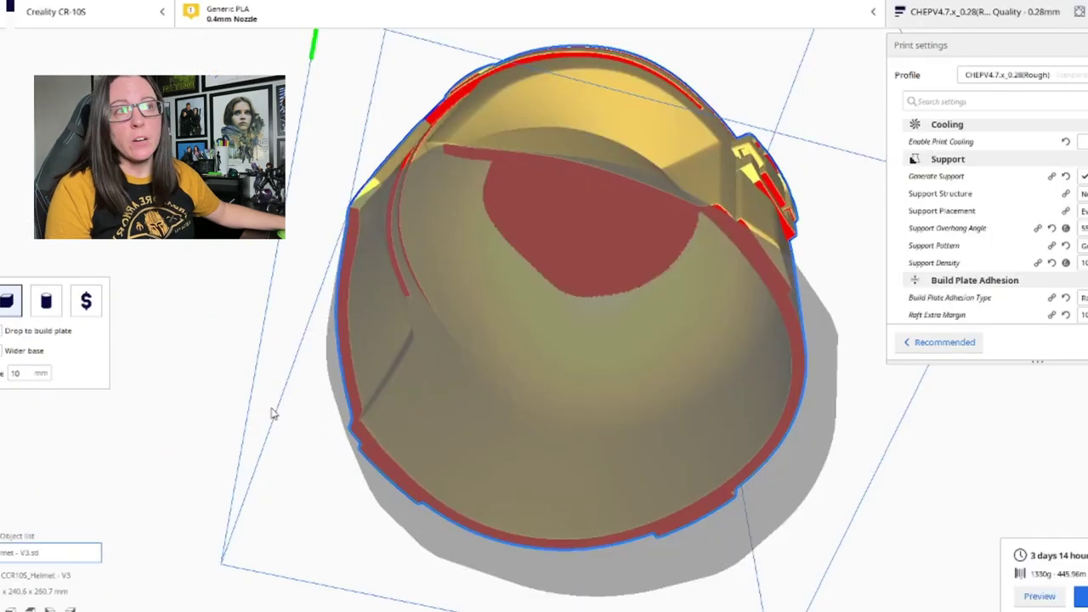
left_click(353, 214)
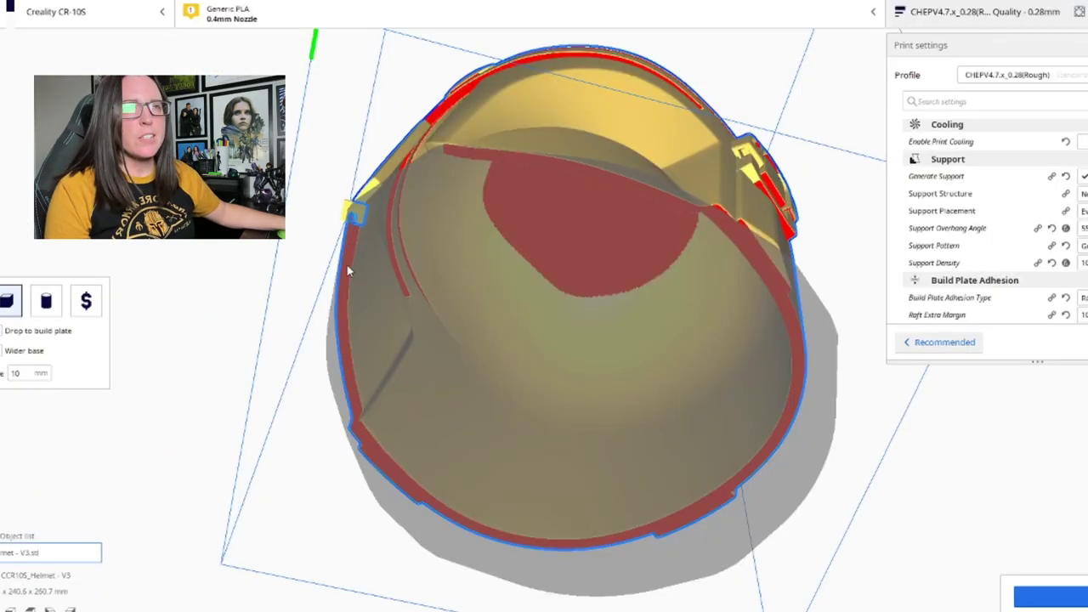
right_click_drag(342, 268, 503, 386)
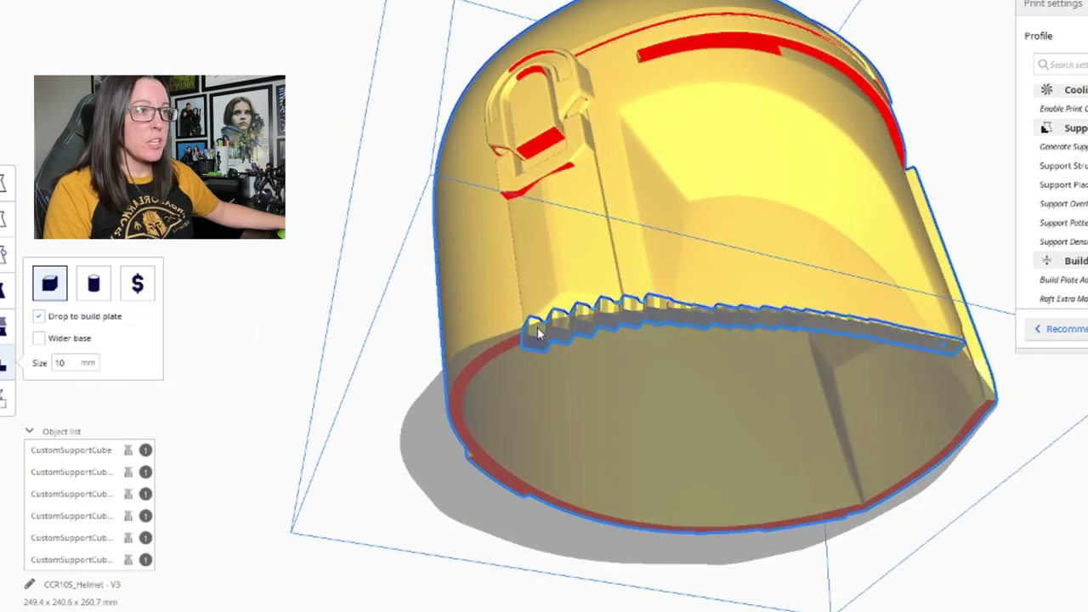
right_click_drag(538, 327, 704, 153)
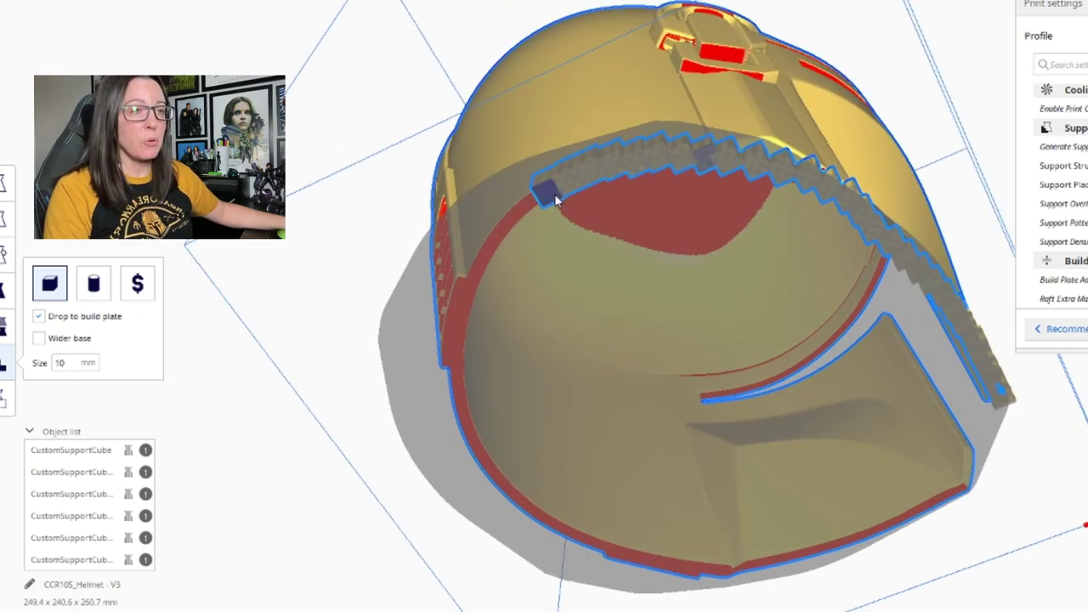
right_click_drag(554, 194, 587, 255)
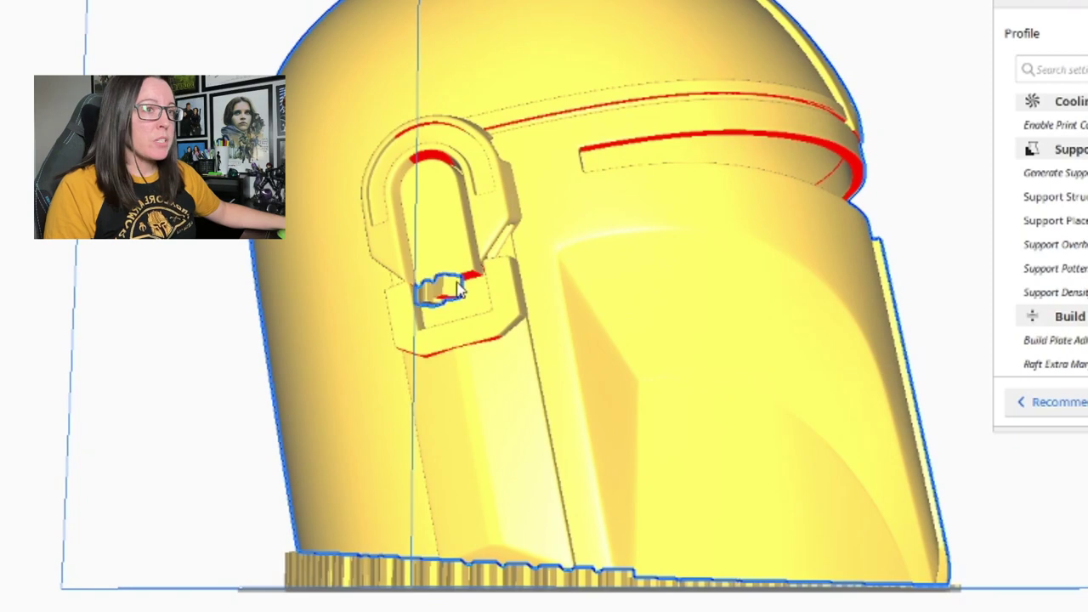
right_click_drag(459, 289, 401, 250)
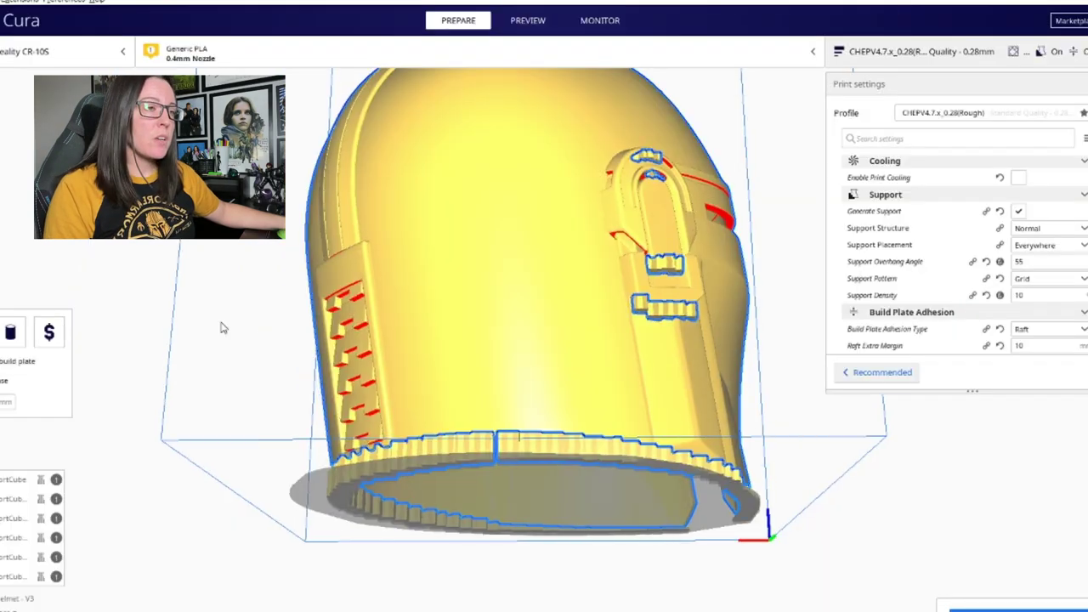
right_click_drag(221, 328, 387, 437)
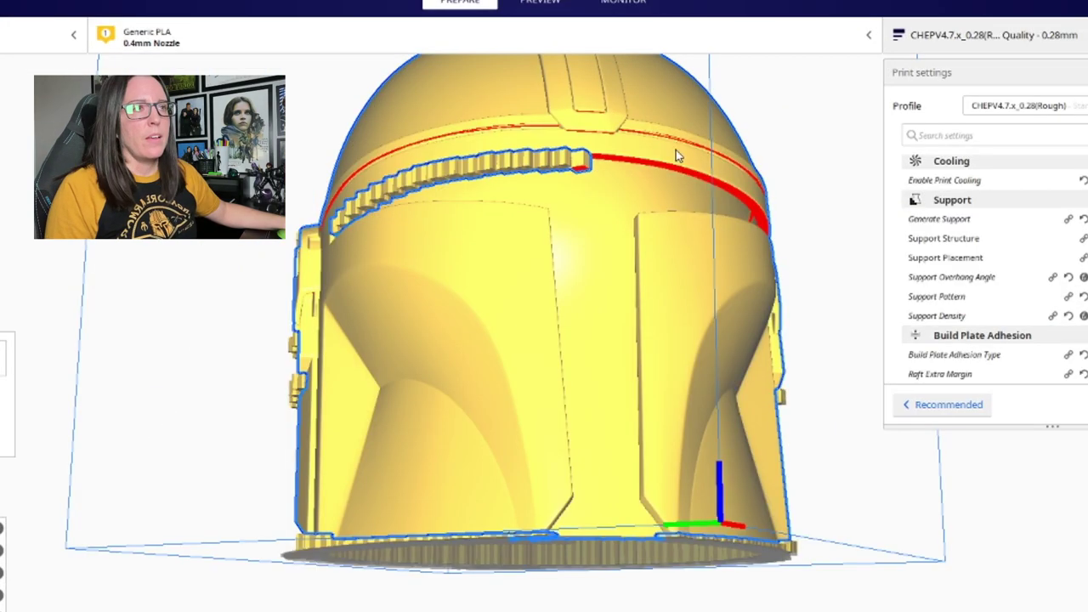
right_click_drag(646, 151, 474, 219)
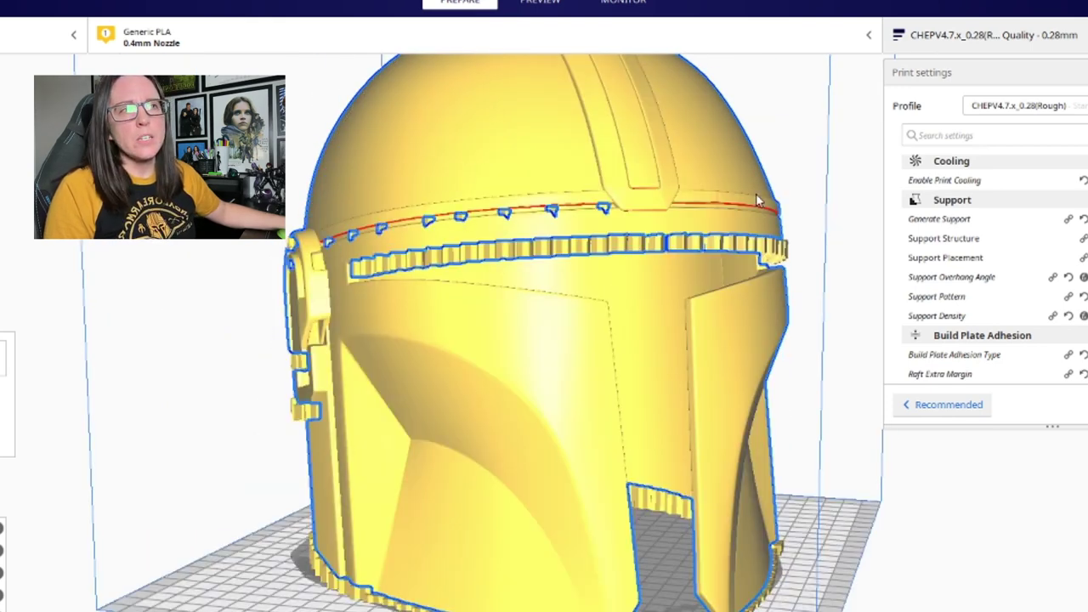
right_click_drag(759, 201, 424, 290)
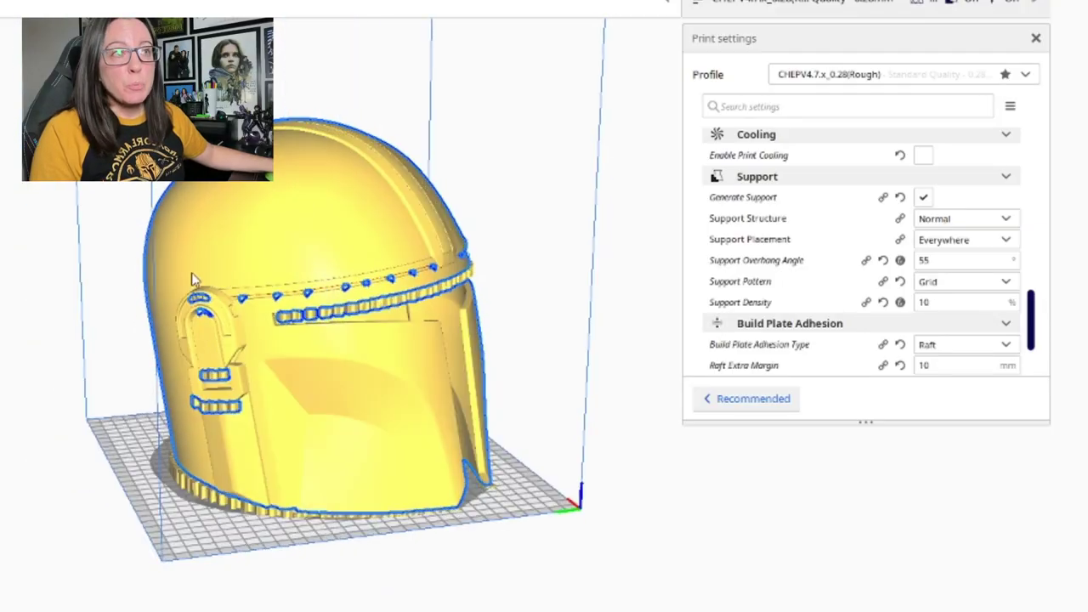
right_click_drag(191, 272, 481, 311)
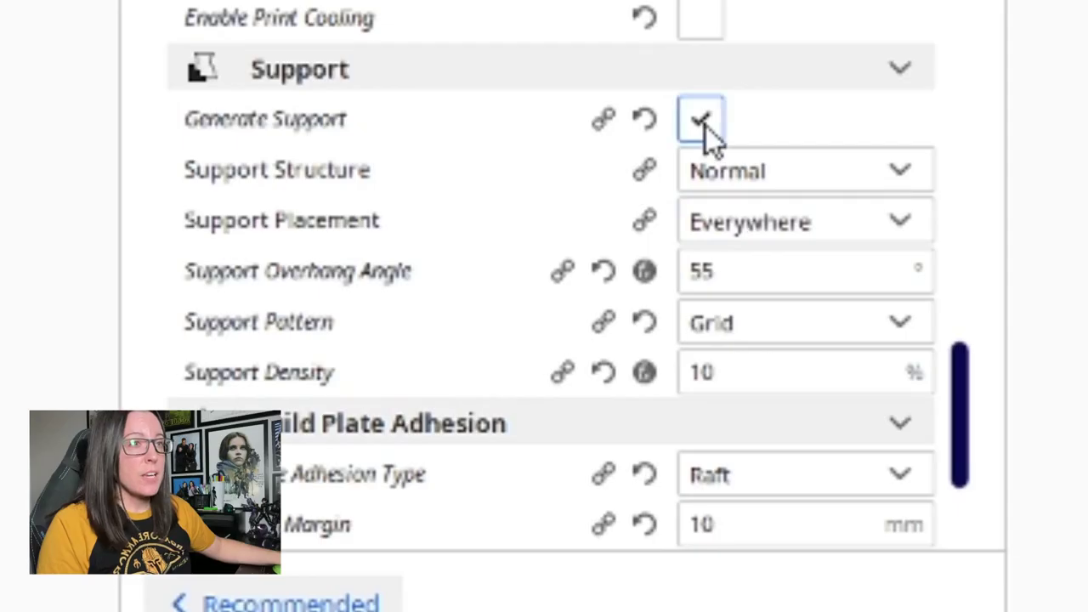
Step: Uncheck Generate Support and slice, getting 2 days 14 hours 32 minutes and 840g
left_click(925, 200)
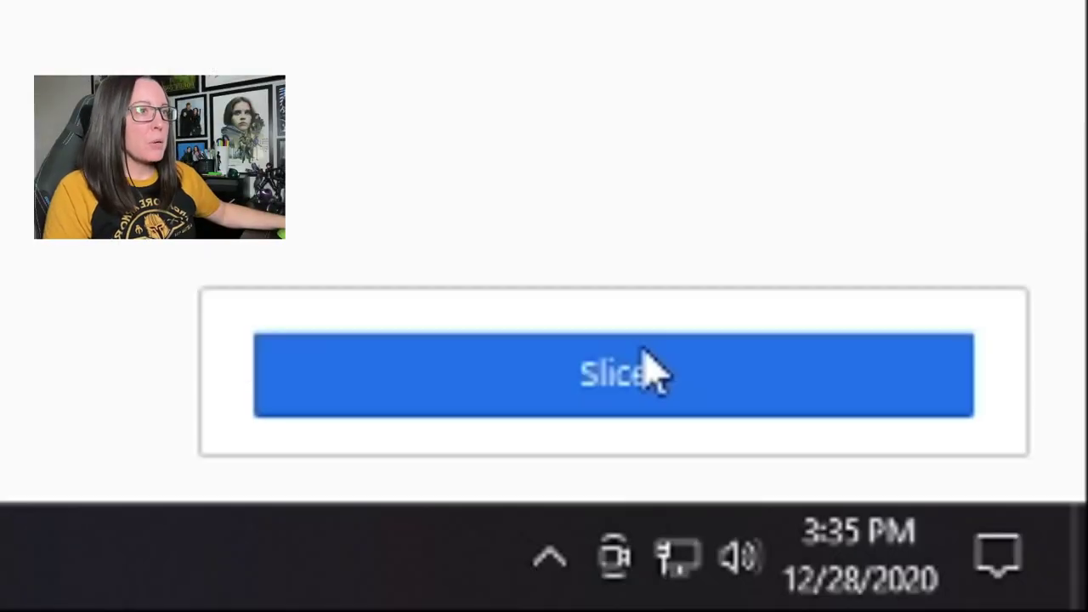
left_click(643, 359)
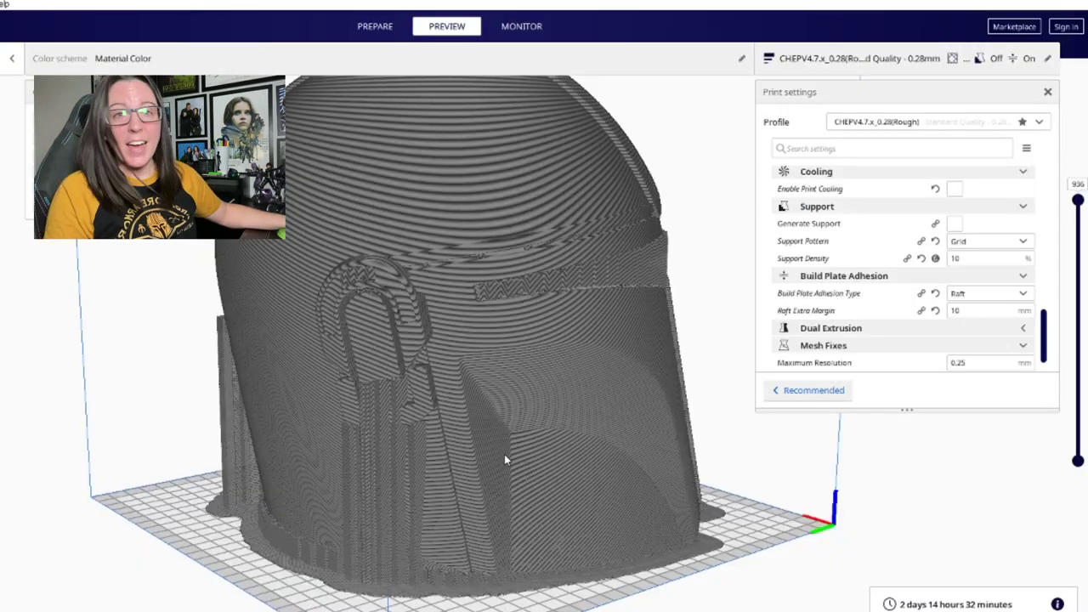
Step: Rotate the sliced helmet's layer preview to view it from above
mouse_move(504, 454)
right_mouse_down()
mouse_move(573, 550)
mouse_move(493, 438)
right_mouse_up()
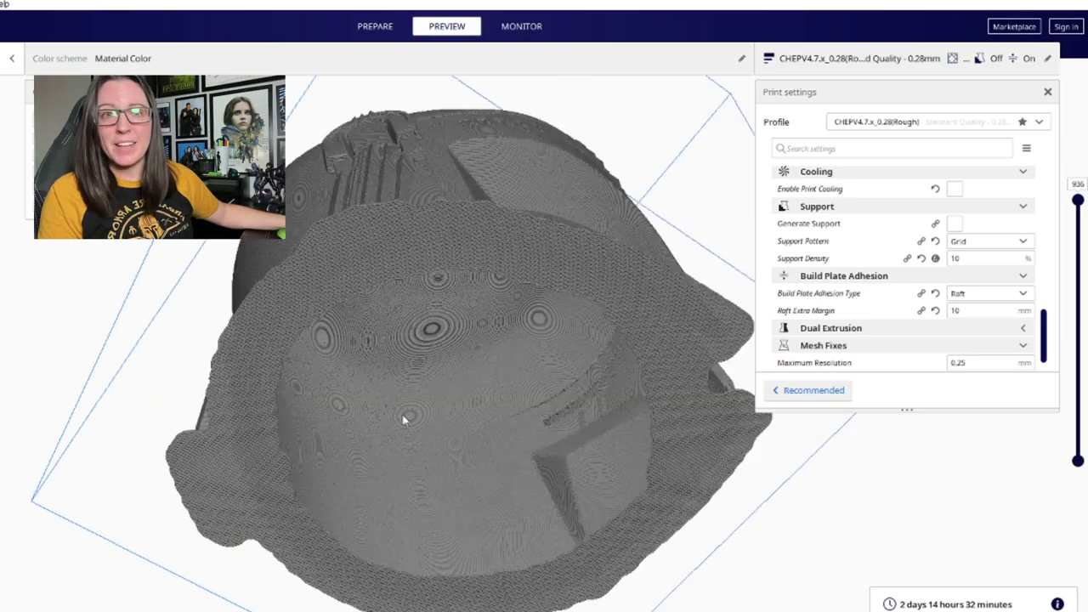